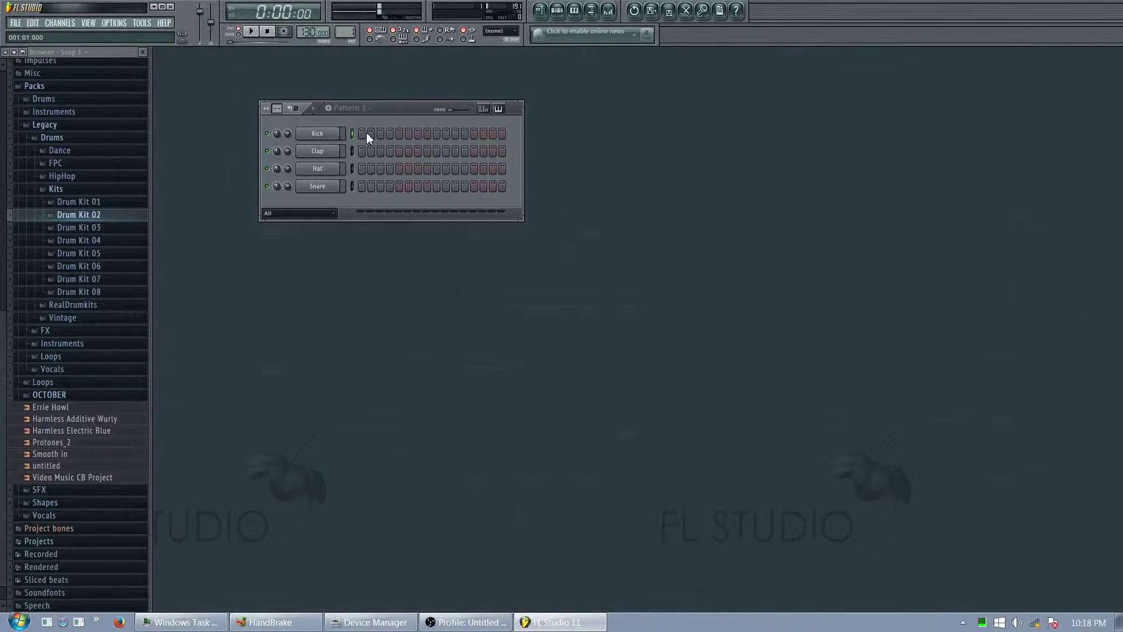
# Program Pattern 1 with the kick on step 1, hats on steps 5 and 13, and the snare on step 9
pyautogui.click(437, 186)
pyautogui.click(399, 168)
pyautogui.click(472, 167)
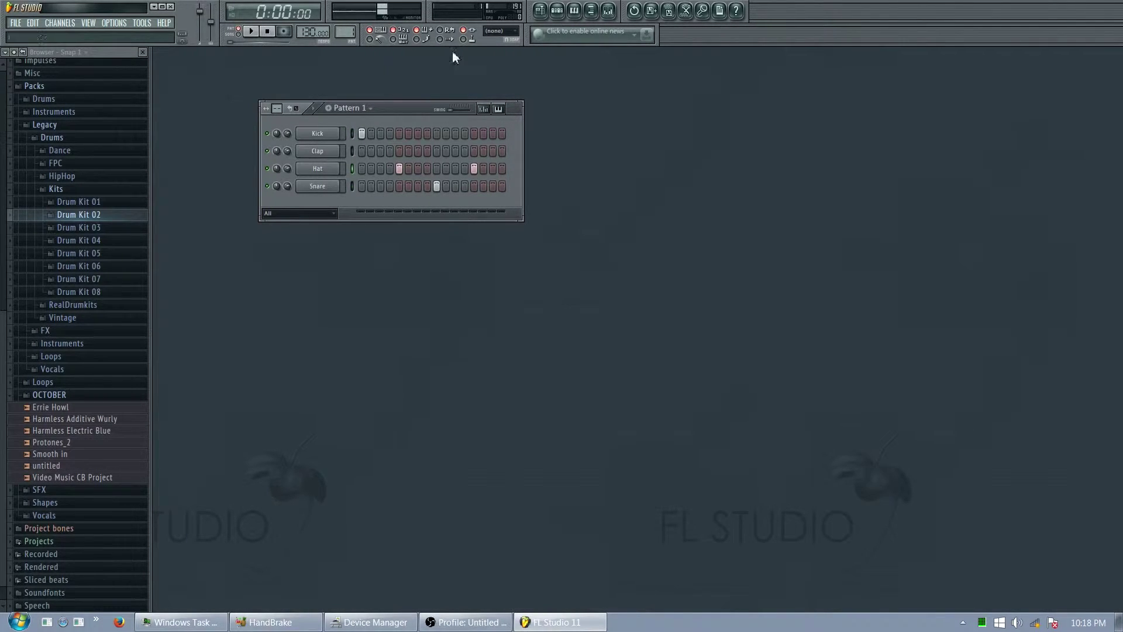
pyautogui.rightClick(309, 32)
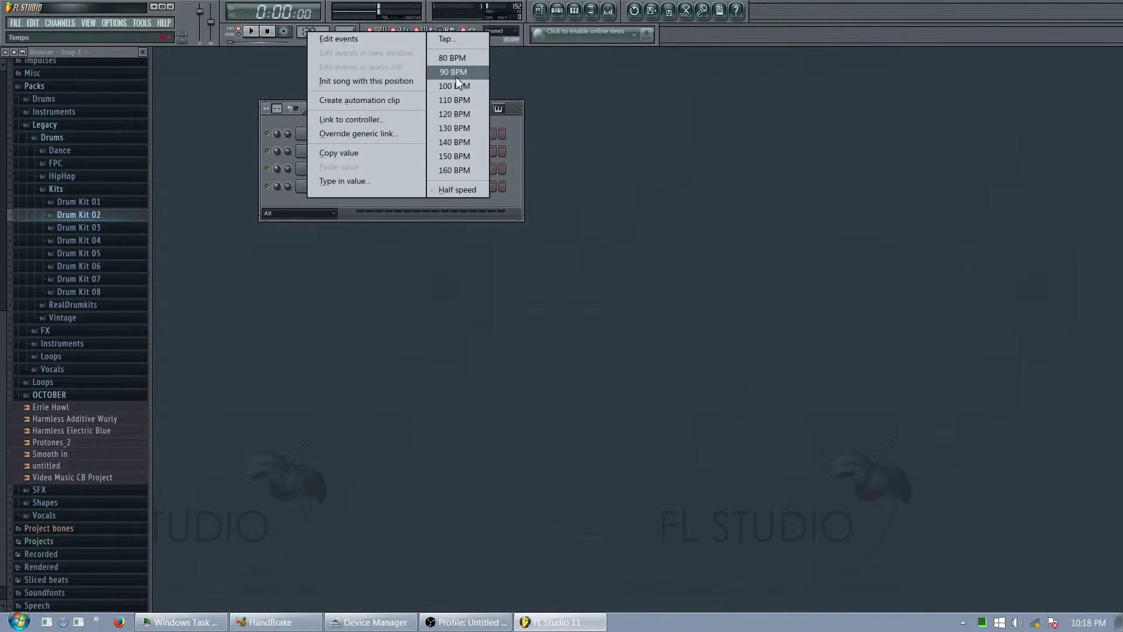
pyautogui.click(515, 111)
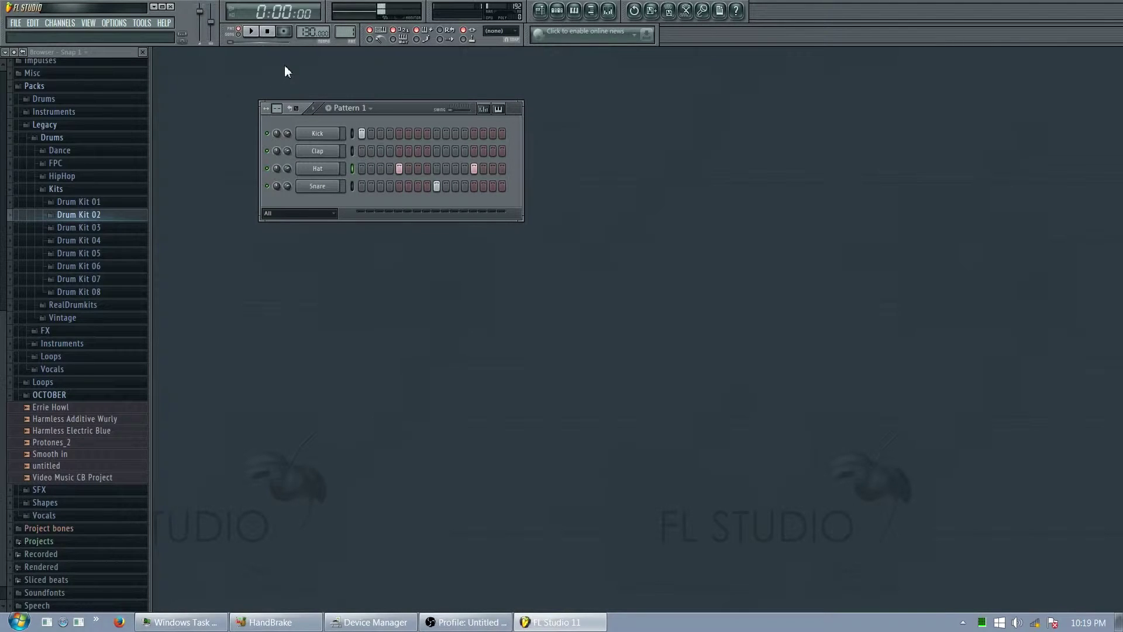
pyautogui.moveTo(412, 105); pyautogui.dragTo(384, 104)
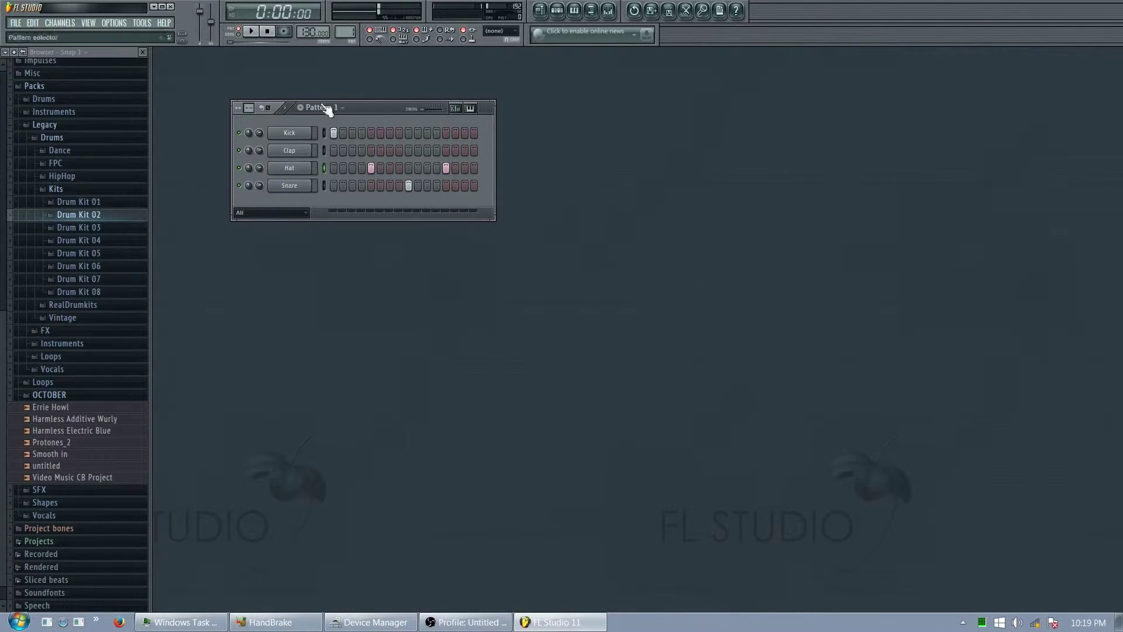
pyautogui.moveTo(377, 108)
pyautogui.mouseDown()
pyautogui.moveTo(436, 94)
pyautogui.moveTo(393, 103)
pyautogui.mouseUp()
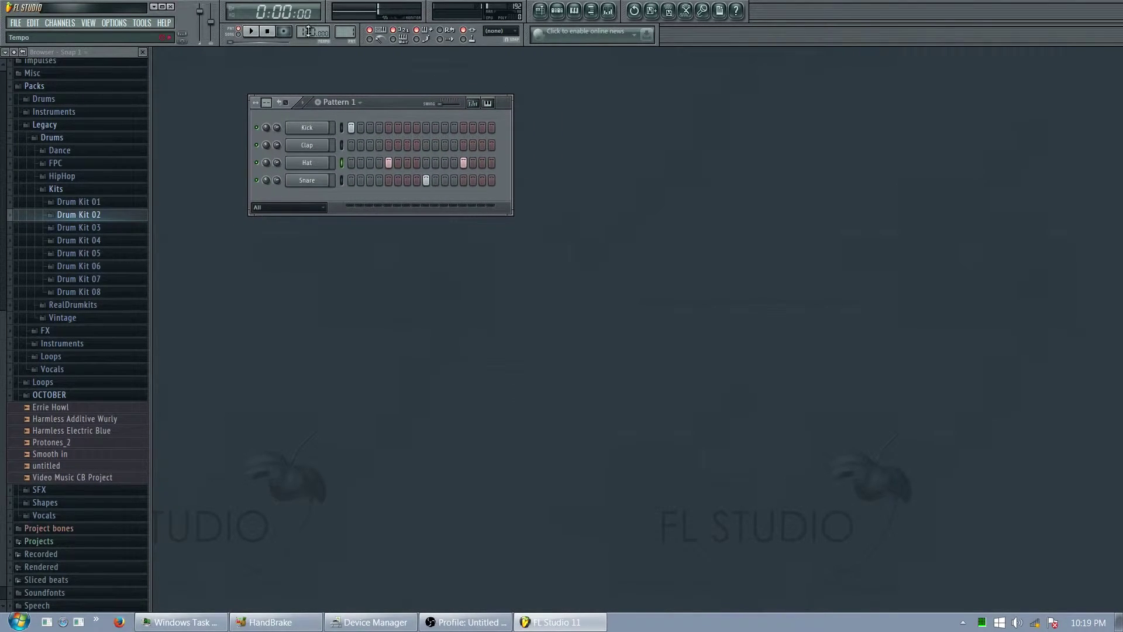
pyautogui.moveTo(381, 103); pyautogui.dragTo(353, 129)
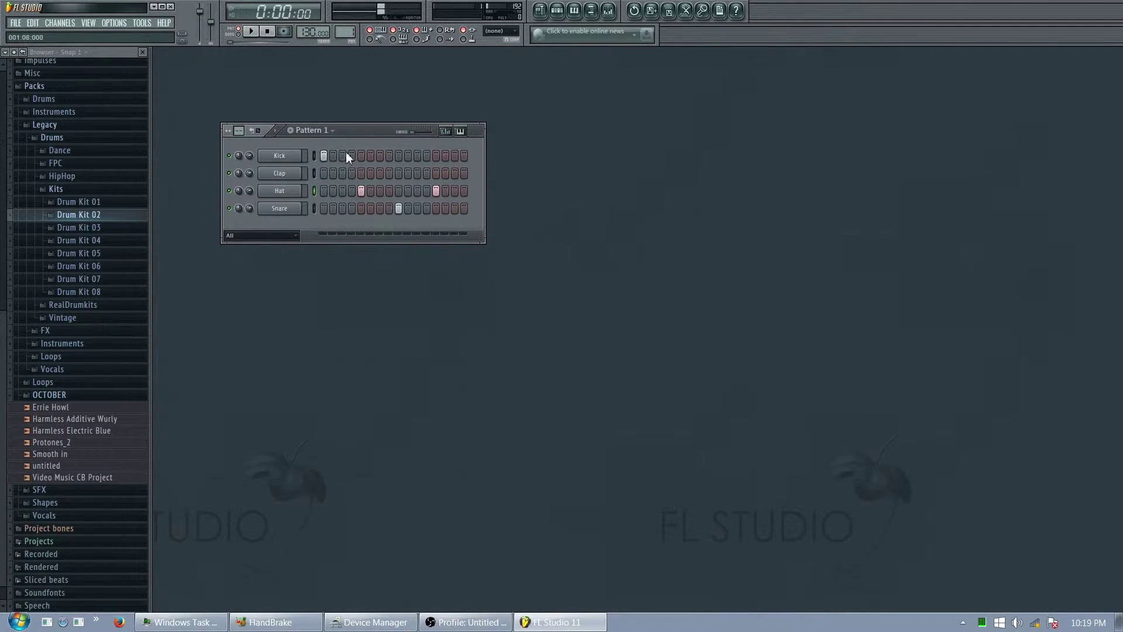
pyautogui.moveTo(356, 132); pyautogui.dragTo(356, 121)
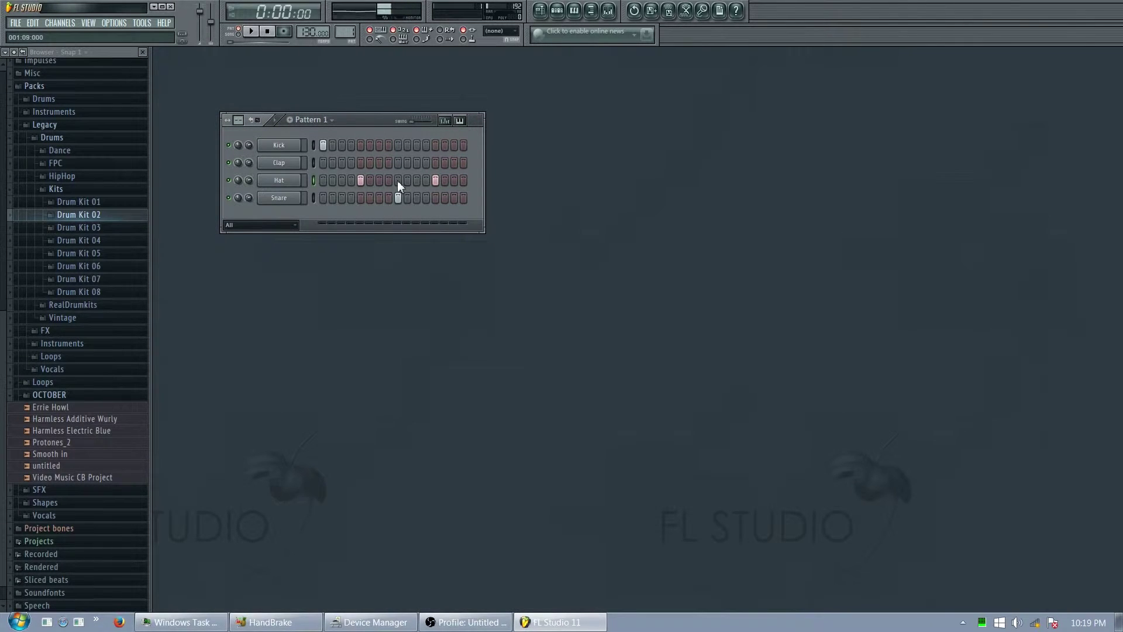
pyautogui.click(322, 145)
pyautogui.moveTo(374, 121); pyautogui.dragTo(368, 108)
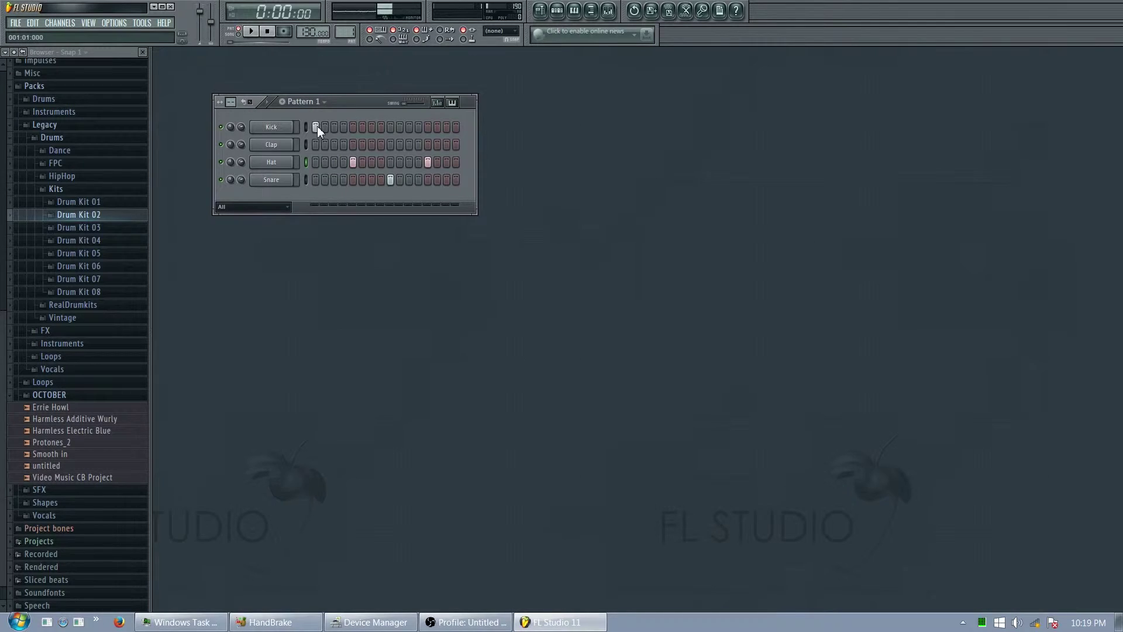
pyautogui.click(350, 158)
pyautogui.click(351, 161)
pyautogui.click(315, 127)
# Play the drum pattern briefly and lower the Master track's volume in the mixer
pyautogui.click(257, 34)
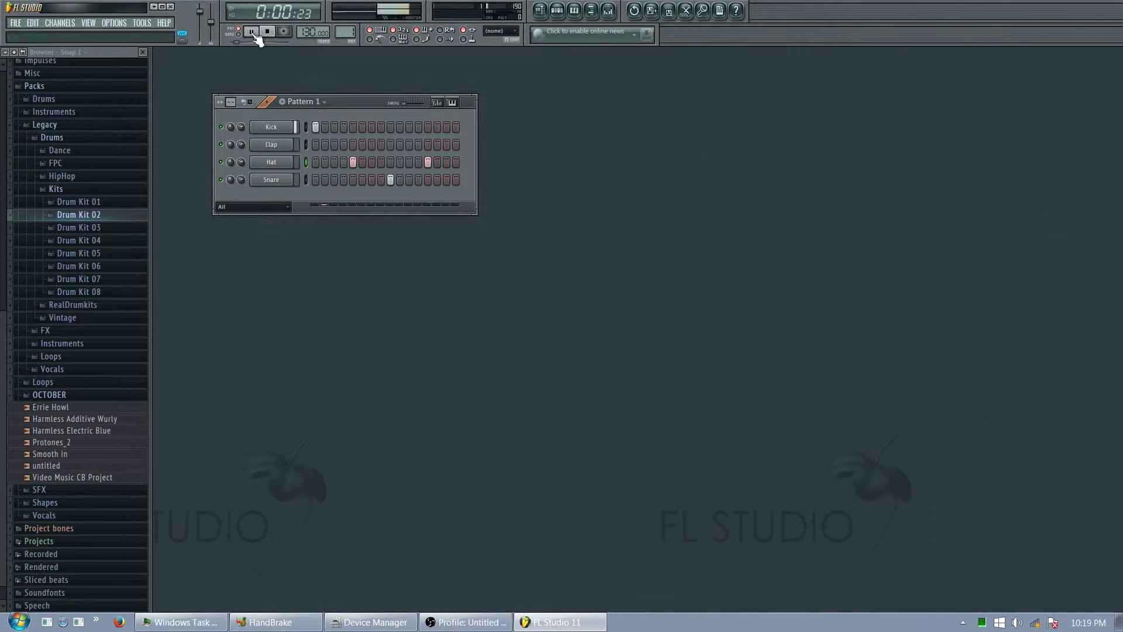
pyautogui.click(268, 32)
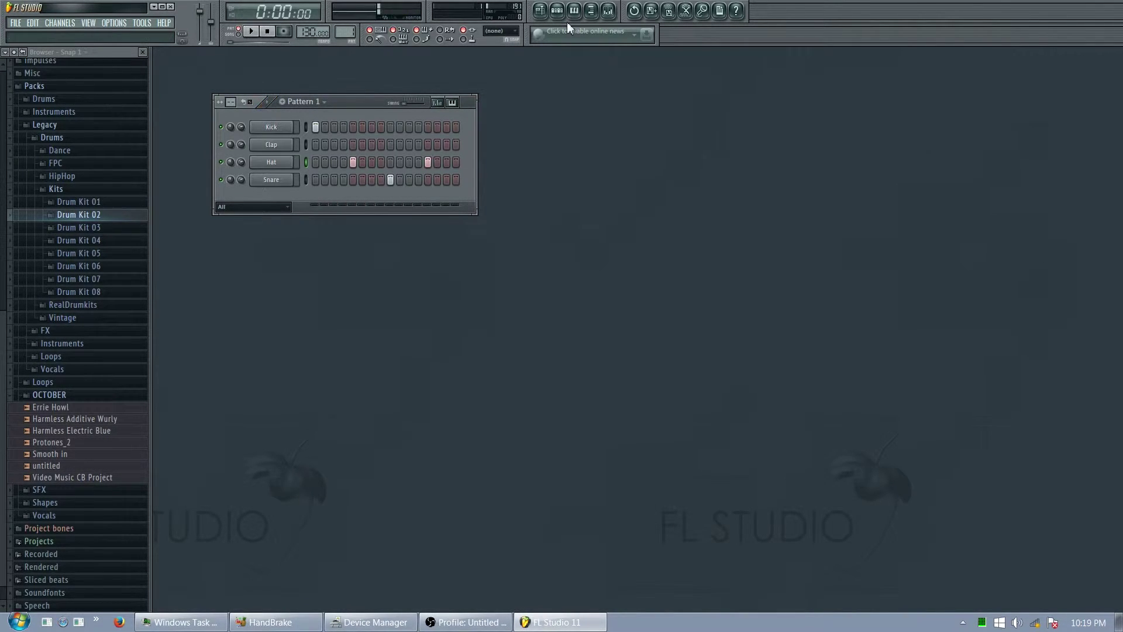
pyautogui.click(608, 10)
pyautogui.moveTo(182, 383); pyautogui.dragTo(182, 397)
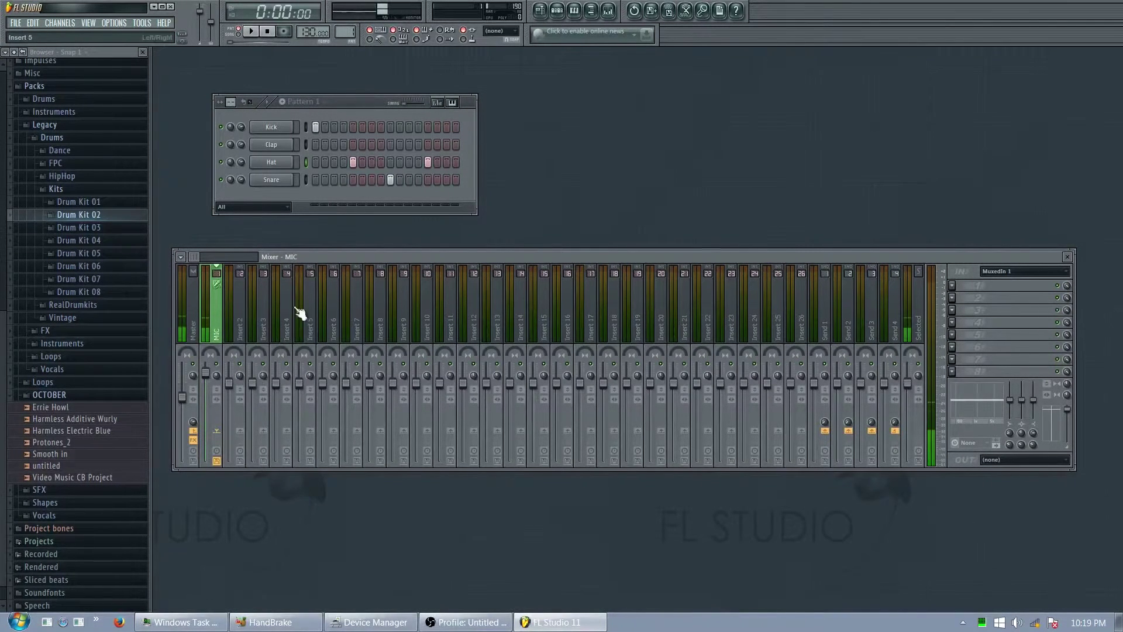
pyautogui.click(352, 95)
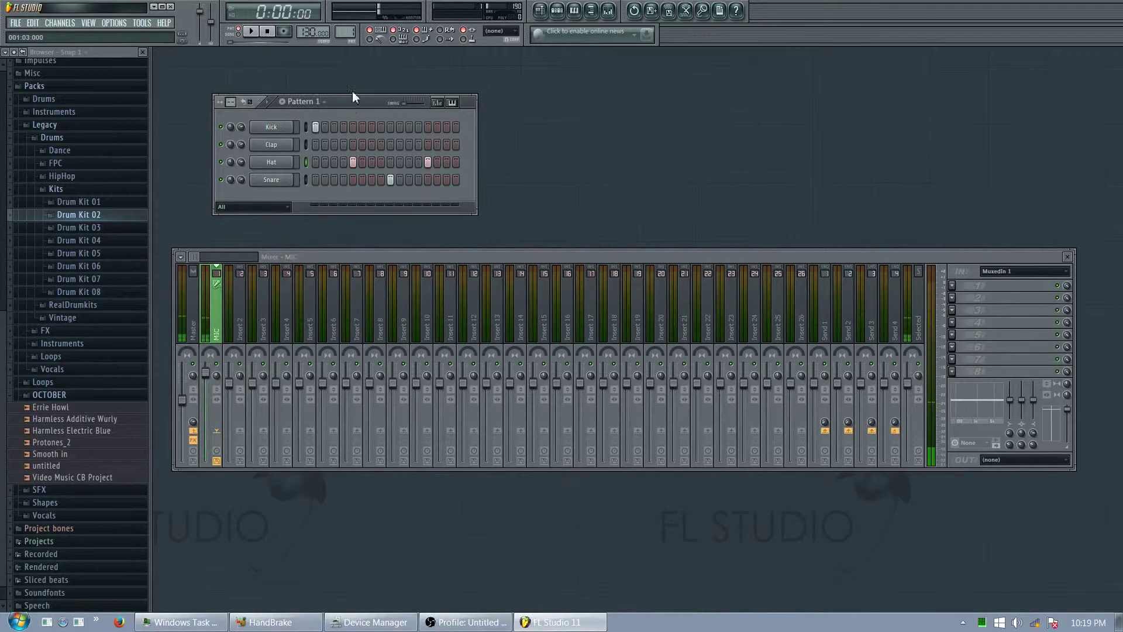
pyautogui.click(1068, 257)
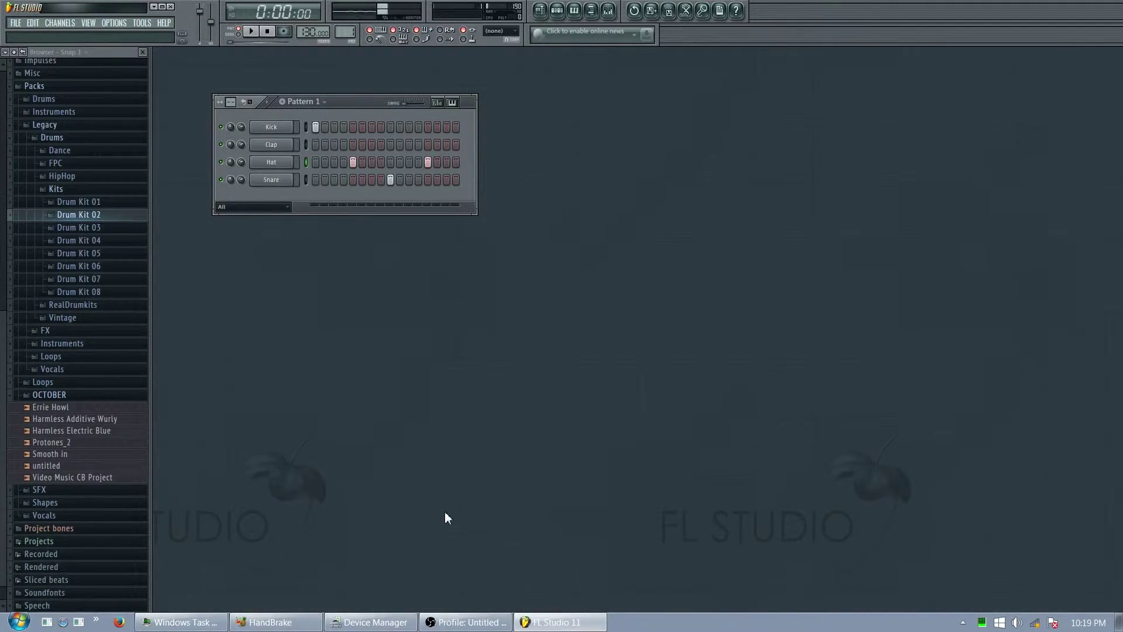
# Play the pattern again and lower the Master volume further while it runs, ending with playback stopped and the mixer closed
pyautogui.click(251, 31)
pyautogui.click(609, 10)
pyautogui.moveTo(193, 404); pyautogui.dragTo(192, 415)
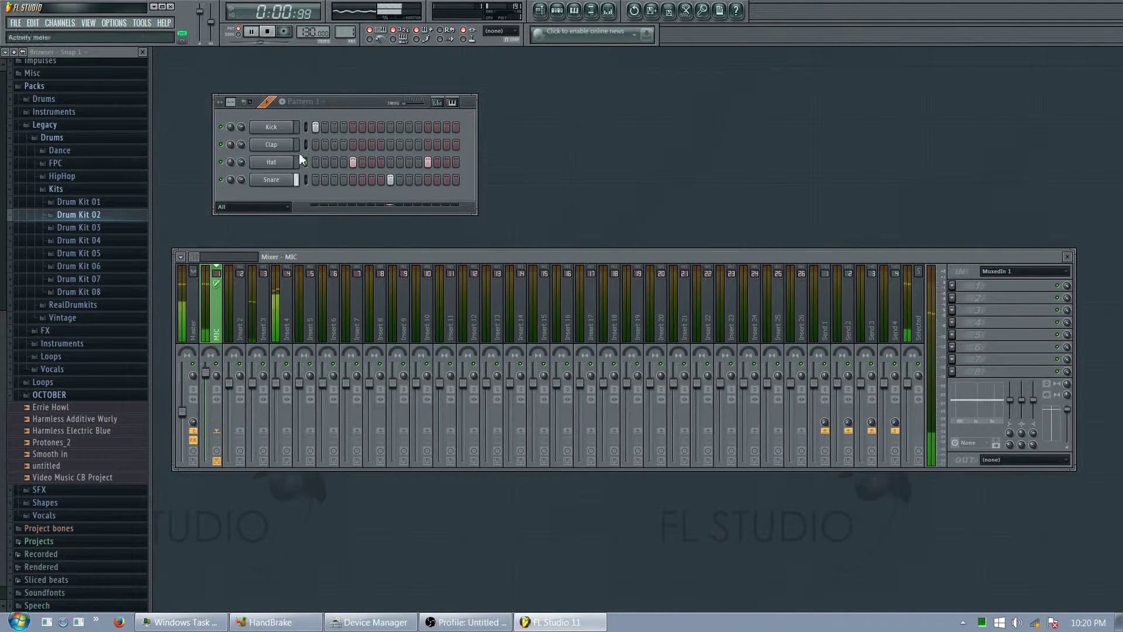
pyautogui.click(267, 31)
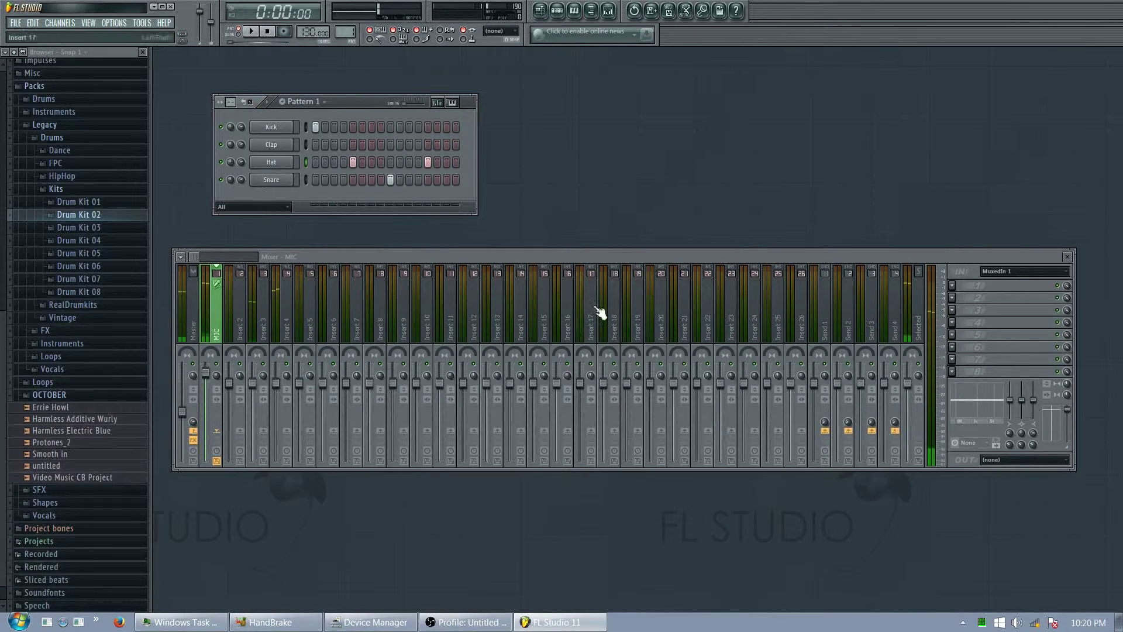
pyautogui.click(1071, 265)
pyautogui.click(1067, 256)
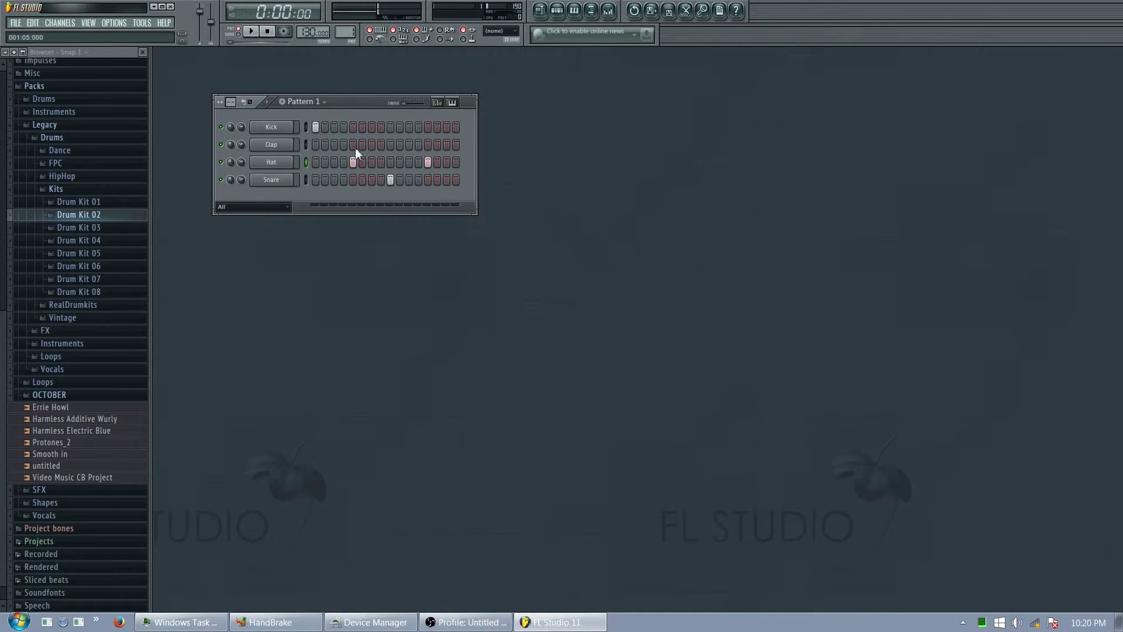
pyautogui.click(428, 162)
pyautogui.click(352, 162)
pyautogui.click(353, 179)
pyautogui.click(353, 180)
pyautogui.click(353, 162)
pyautogui.click(427, 162)
# Play the pattern once at its current speed and reduce the tempo to 65 BPM
pyautogui.click(251, 31)
pyautogui.click(267, 31)
pyautogui.moveTo(308, 32); pyautogui.dragTo(308, 68)
# Rearrange the pattern to kicks on steps 1 and 9, snares on 5 and 13, and hats on 3, 7, 11 and 15, and play it
pyautogui.rightClick(354, 162)
pyautogui.click(372, 163)
pyautogui.click(390, 126)
pyautogui.click(410, 161)
pyautogui.click(427, 180)
pyautogui.rightClick(428, 163)
pyautogui.click(446, 163)
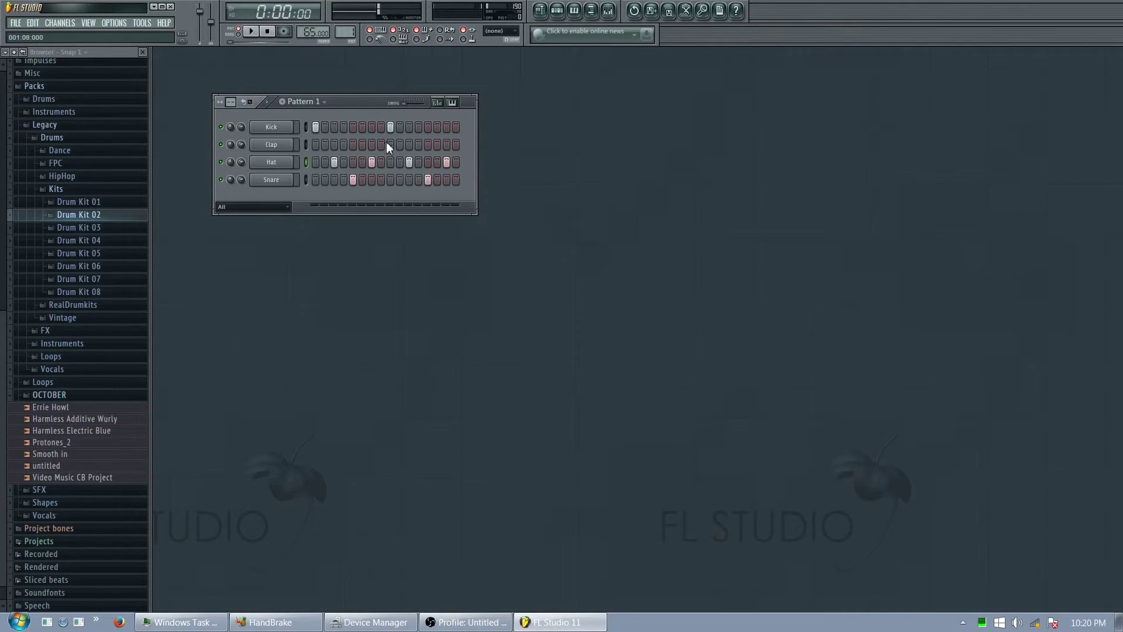
pyautogui.click(252, 31)
pyautogui.click(272, 33)
# Return the pattern to the kick on step 1, hats on steps 5 and 13, and the snare on step 9
pyautogui.click(335, 162)
pyautogui.moveTo(335, 164)
pyautogui.mouseDown()
pyautogui.moveTo(448, 168)
pyautogui.moveTo(365, 182)
pyautogui.mouseUp()
pyautogui.click(390, 180)
pyautogui.click(353, 162)
pyautogui.click(428, 162)
pyautogui.click(390, 127)
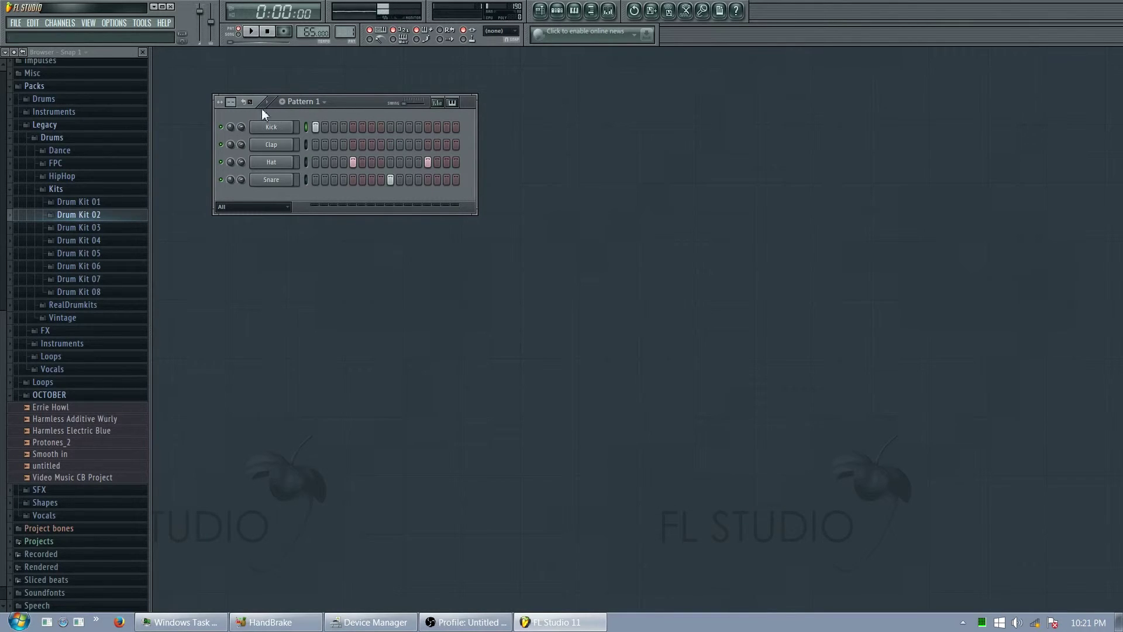
# Play the pattern while raising the tempo to 130 BPM, and stop playback
pyautogui.click(250, 31)
pyautogui.moveTo(309, 32); pyautogui.dragTo(309, 16)
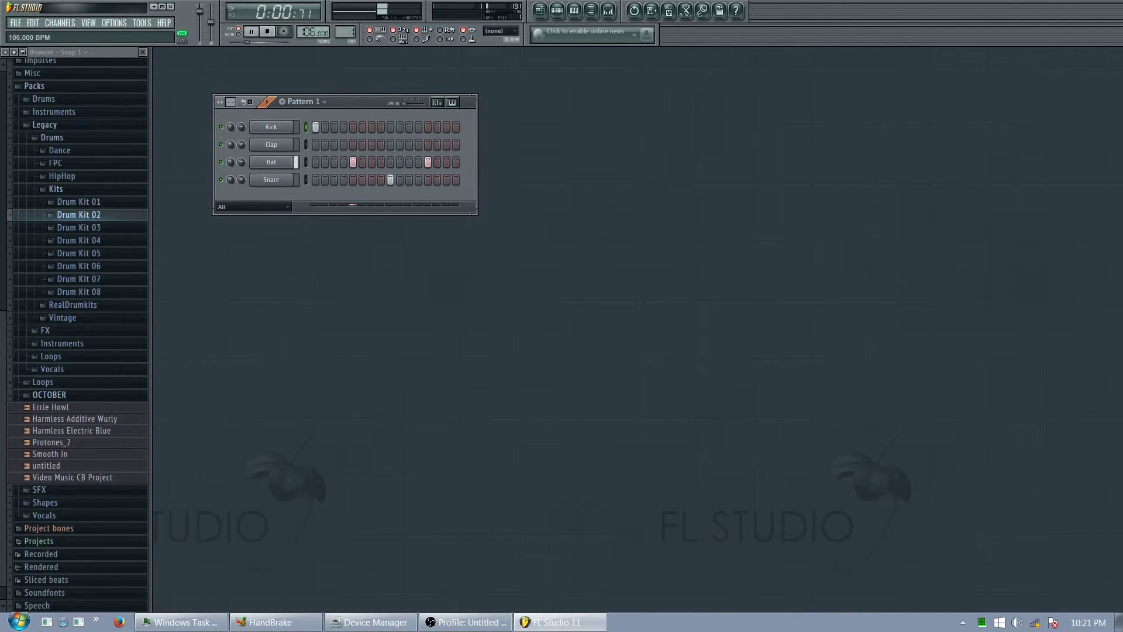
pyautogui.rightClick(306, 33)
pyautogui.click(452, 128)
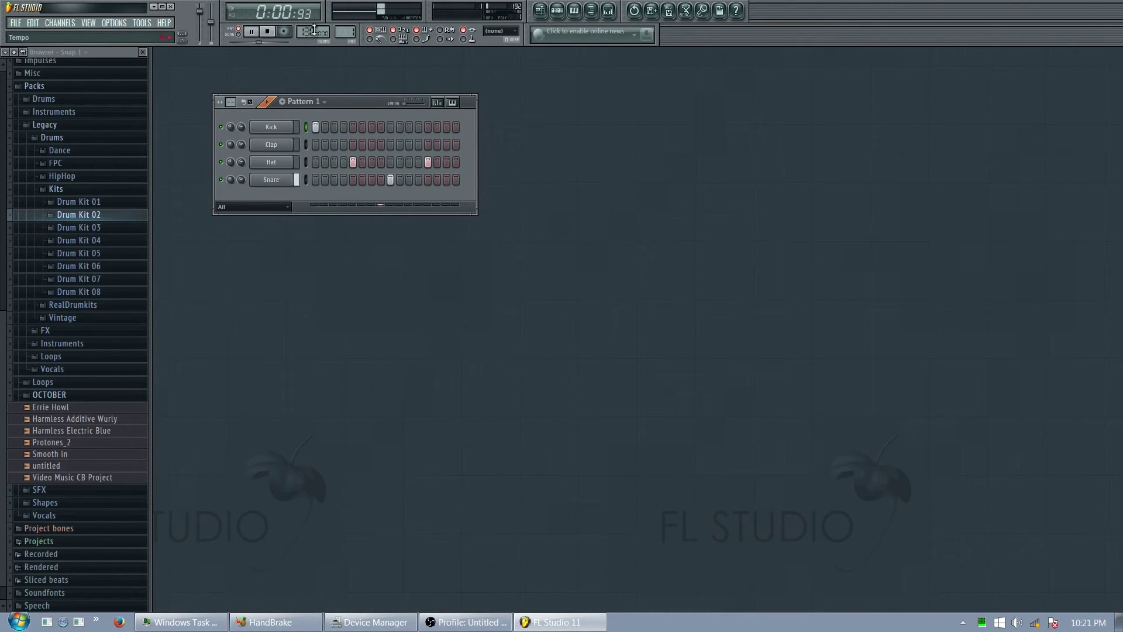
pyautogui.press('space')
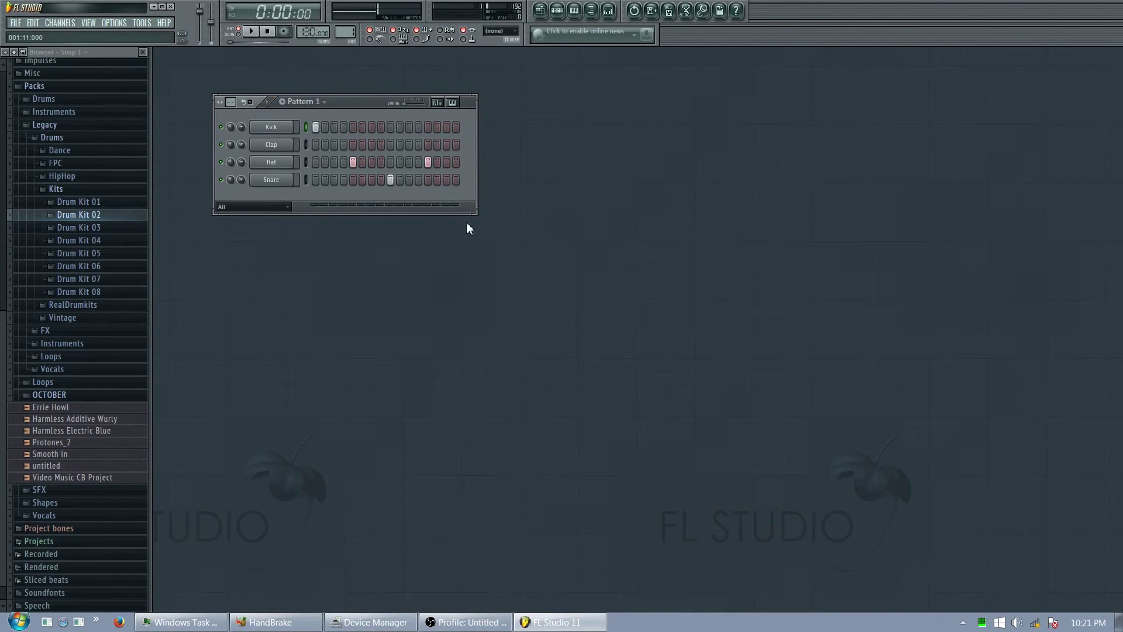
# Re-enter kicks on steps 1 and 9, snares on 5 and 13, hats on 3, 7, 11 and 15, and set the tempo to 65 BPM
pyautogui.moveTo(368, 103); pyautogui.dragTo(420, 138)
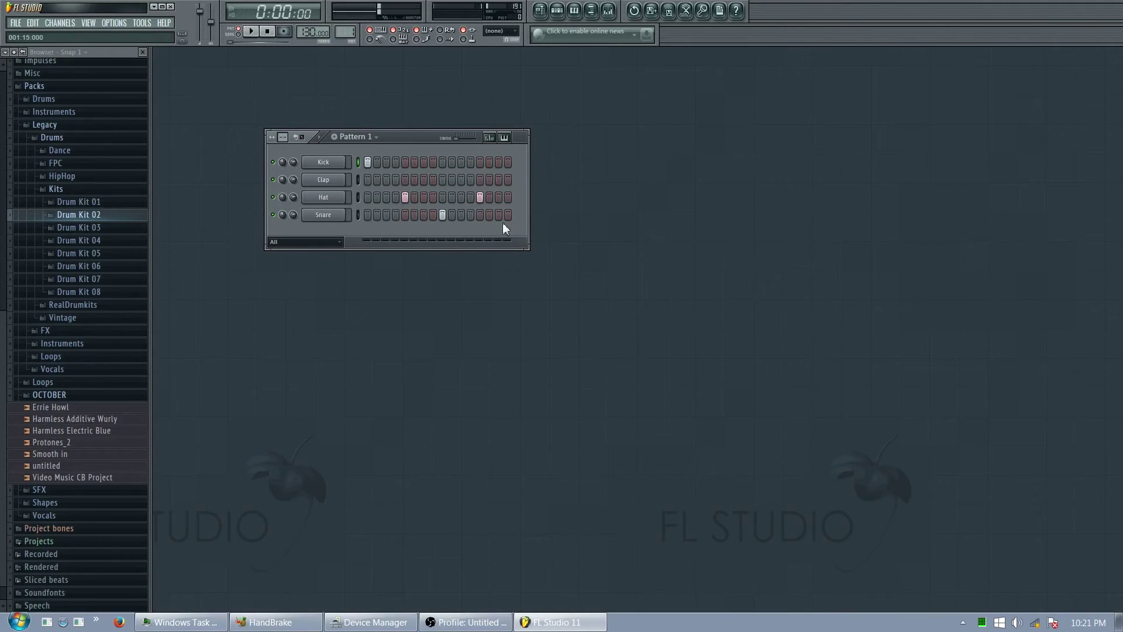
pyautogui.click(480, 198)
pyautogui.click(405, 197)
pyautogui.click(404, 215)
pyautogui.click(388, 198)
pyautogui.click(423, 197)
pyautogui.click(443, 214)
pyautogui.click(460, 197)
pyautogui.click(499, 197)
pyautogui.click(479, 214)
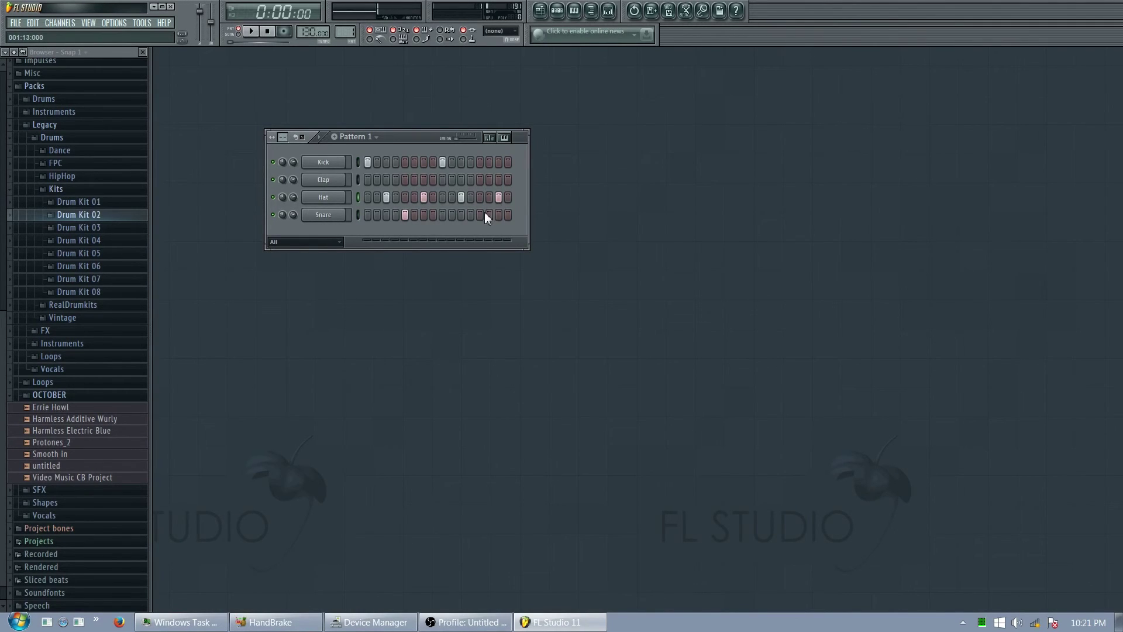
pyautogui.moveTo(311, 31); pyautogui.dragTo(311, 67)
pyautogui.moveTo(421, 139); pyautogui.dragTo(349, 101)
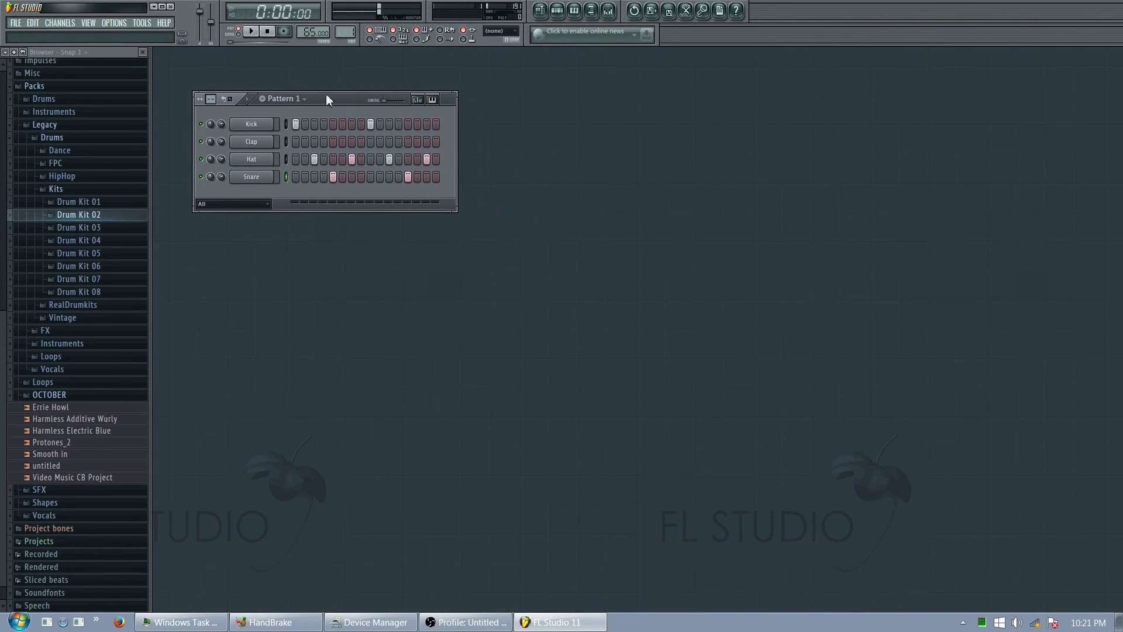